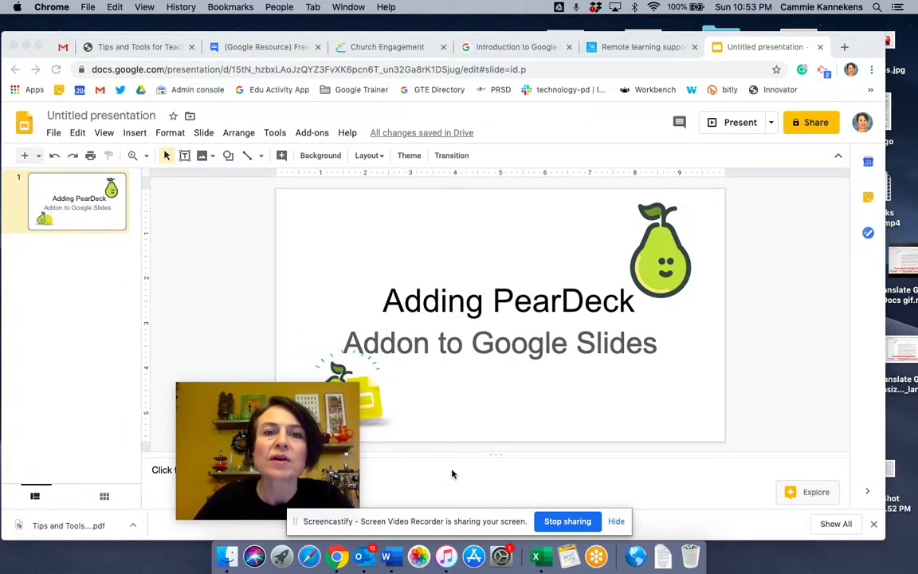
Find Pear Deck for Google Slides in the G Suite Marketplace and start its installation.
{"action": "left_click", "coordinate": [443, 46]}
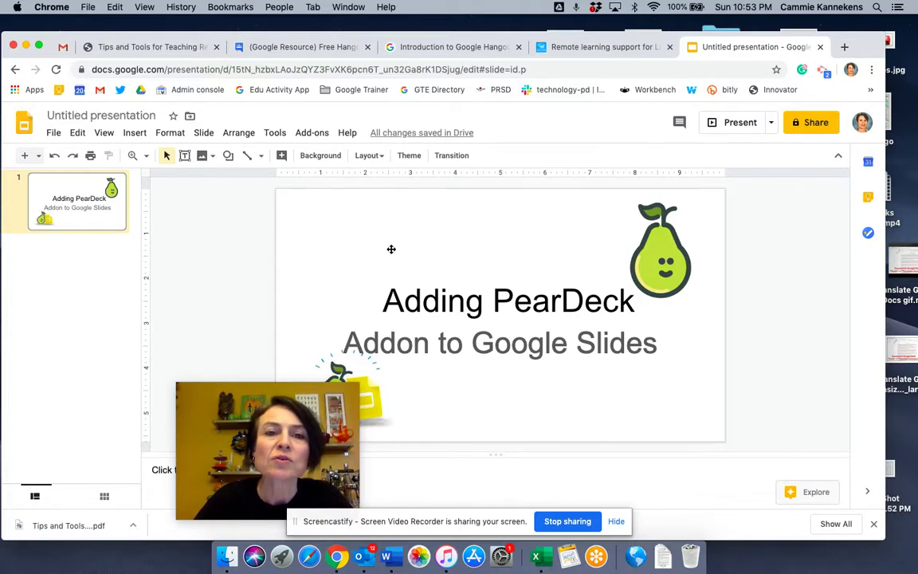
{"action": "left_click", "coordinate": [312, 134]}
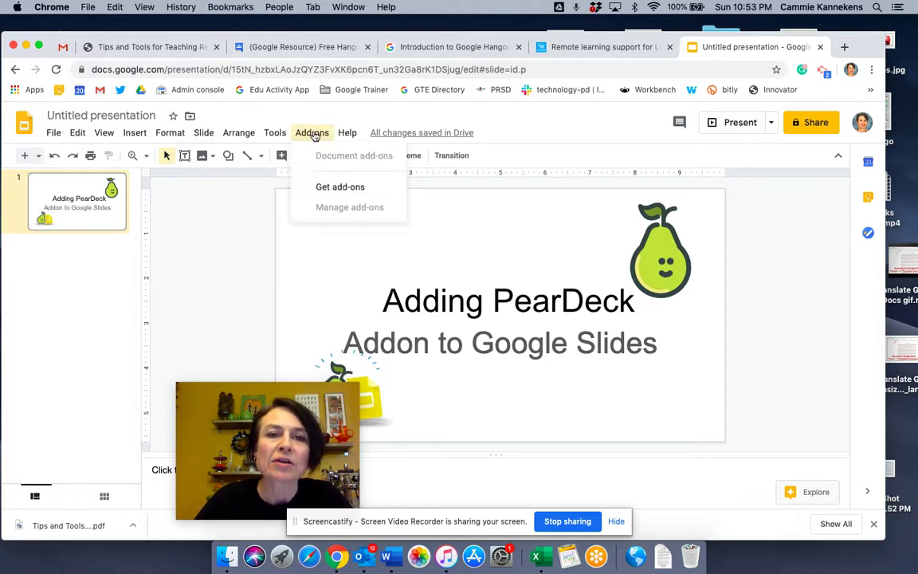
{"action": "left_click", "coordinate": [335, 190]}
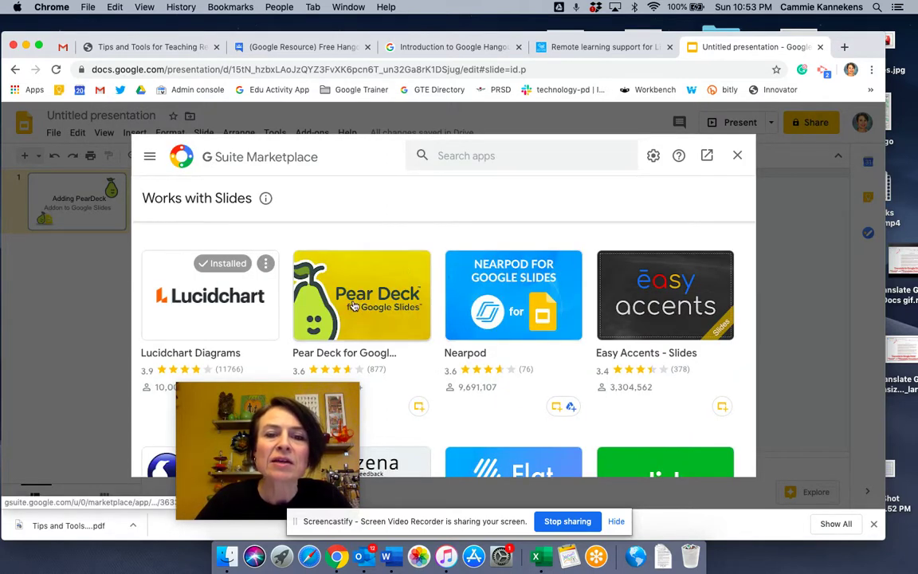
{"action": "left_click", "coordinate": [356, 305]}
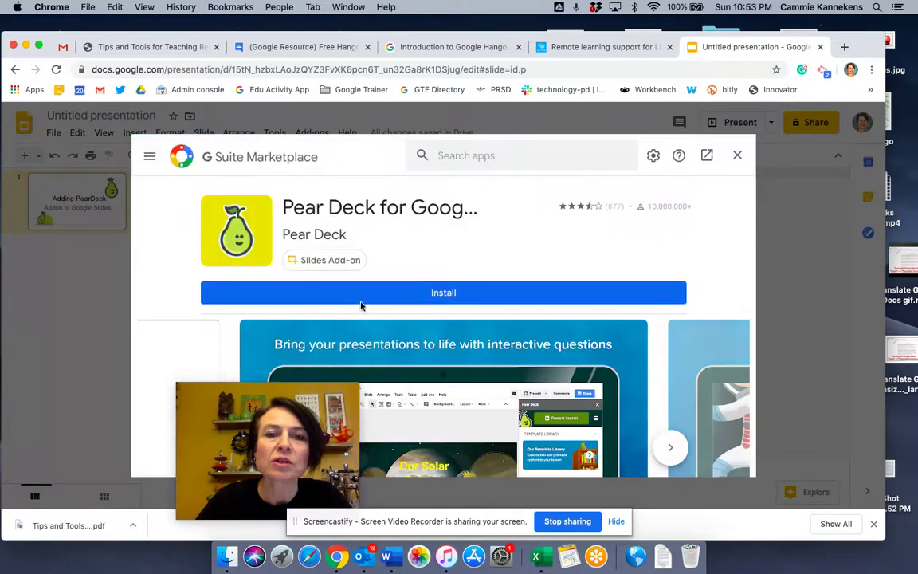
{"action": "left_click", "coordinate": [427, 293]}
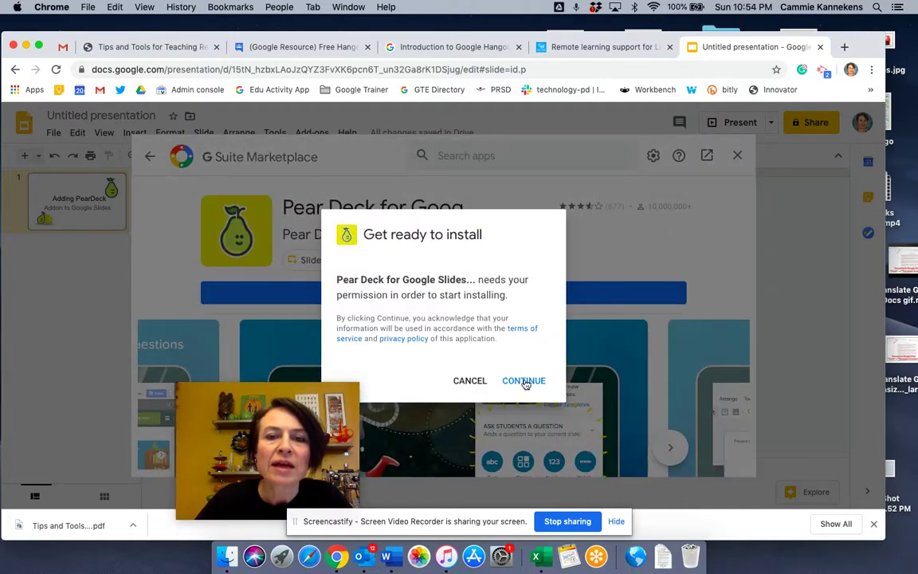
Authorize Pear Deck to access the Google account, finish the installation and return to the presentation.
{"action": "left_click", "coordinate": [523, 382]}
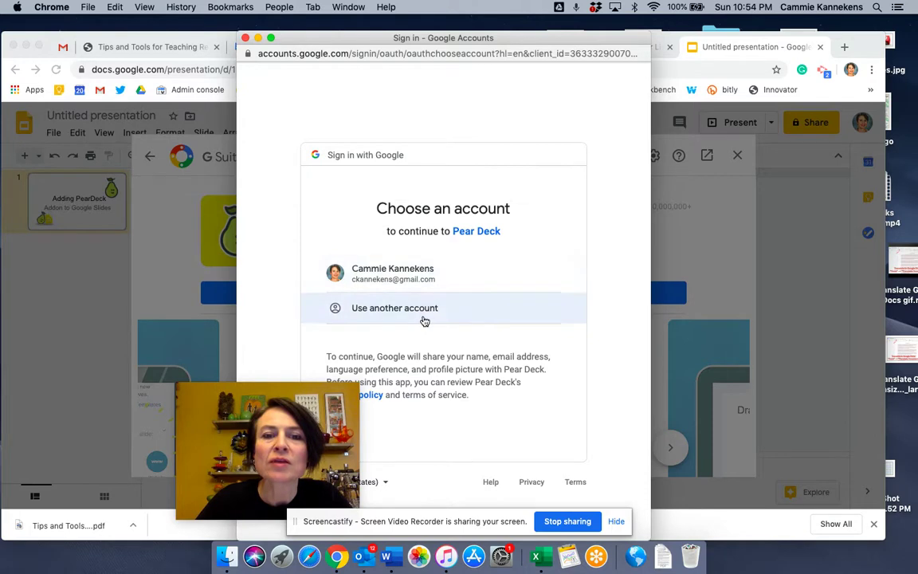
{"action": "left_click", "coordinate": [414, 274]}
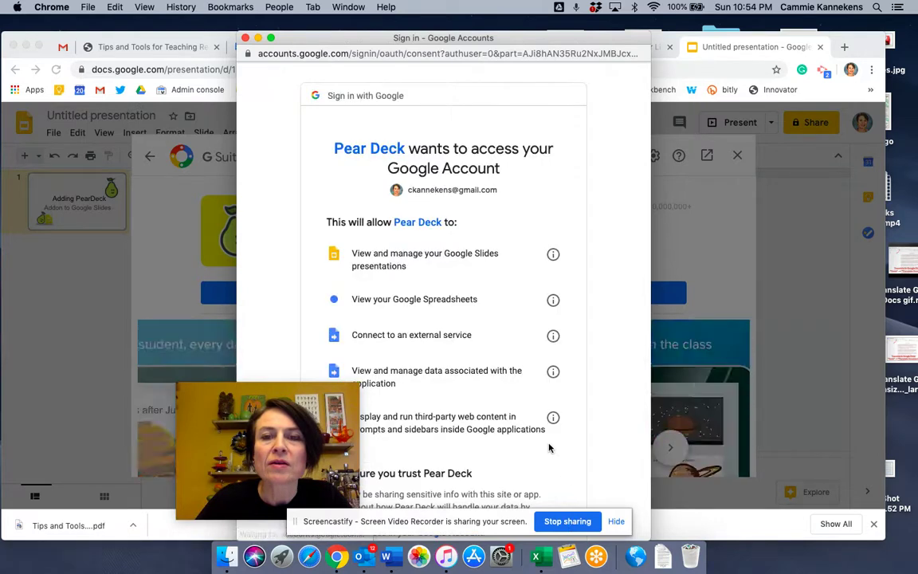
{"action": "left_click", "coordinate": [616, 523]}
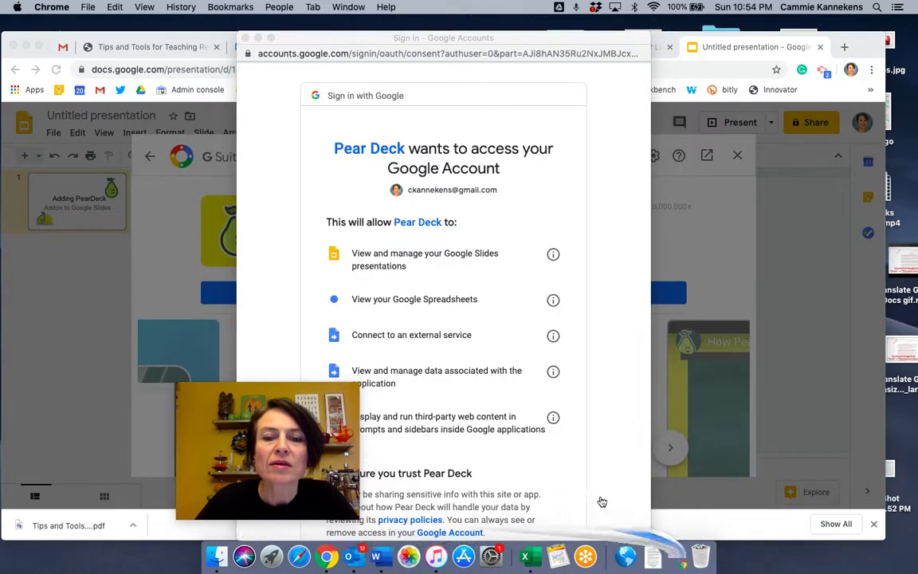
{"action": "scroll", "coordinate": [570, 442], "scroll_direction": "down", "scroll_amount": 4}
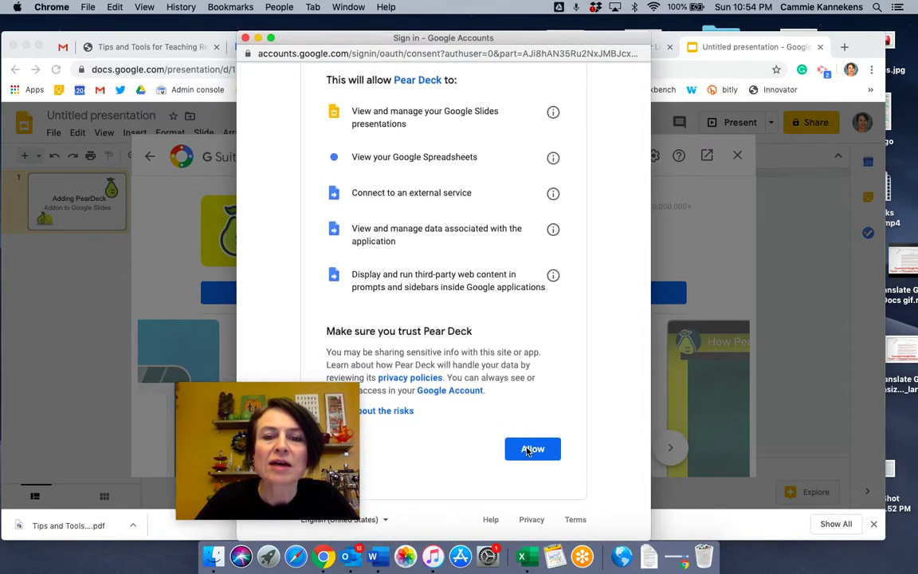
{"action": "left_click", "coordinate": [535, 451]}
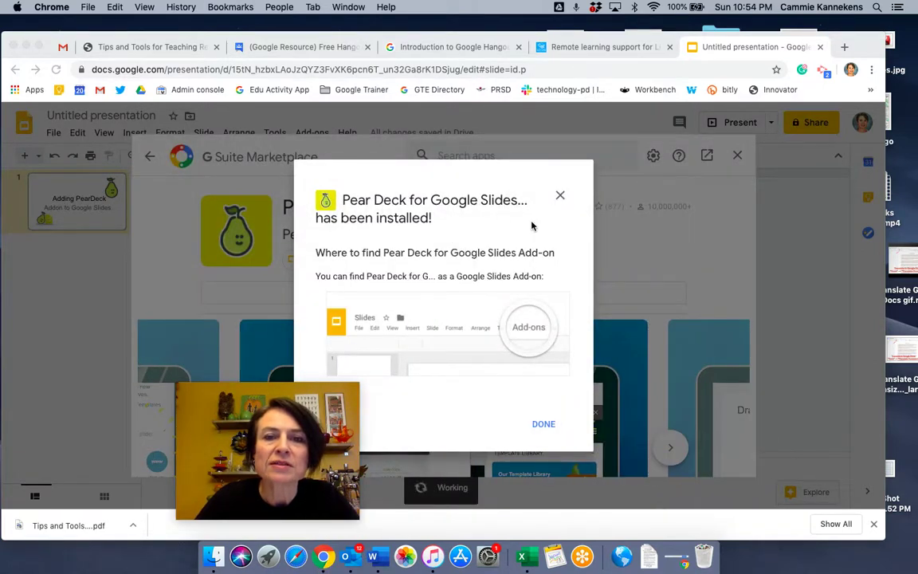
{"action": "left_click", "coordinate": [561, 196]}
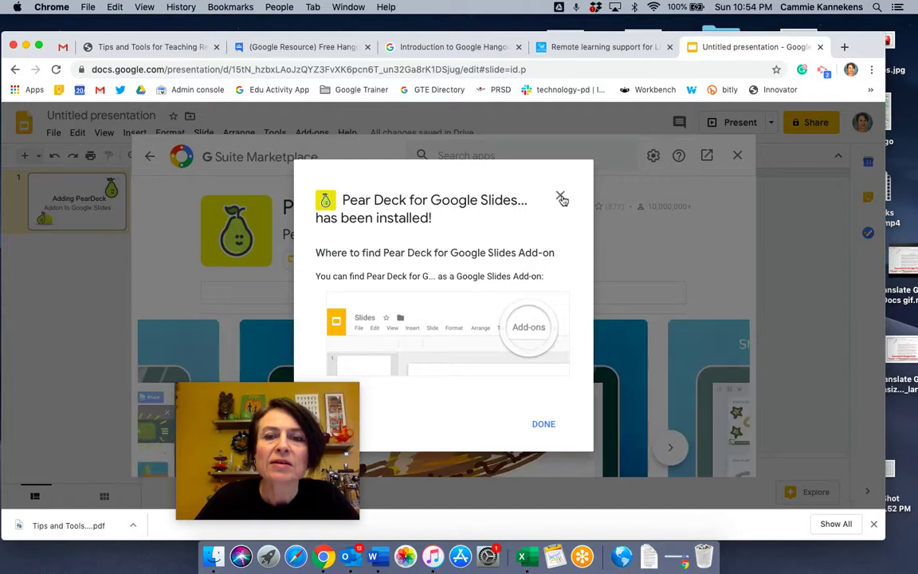
{"action": "left_click", "coordinate": [546, 425]}
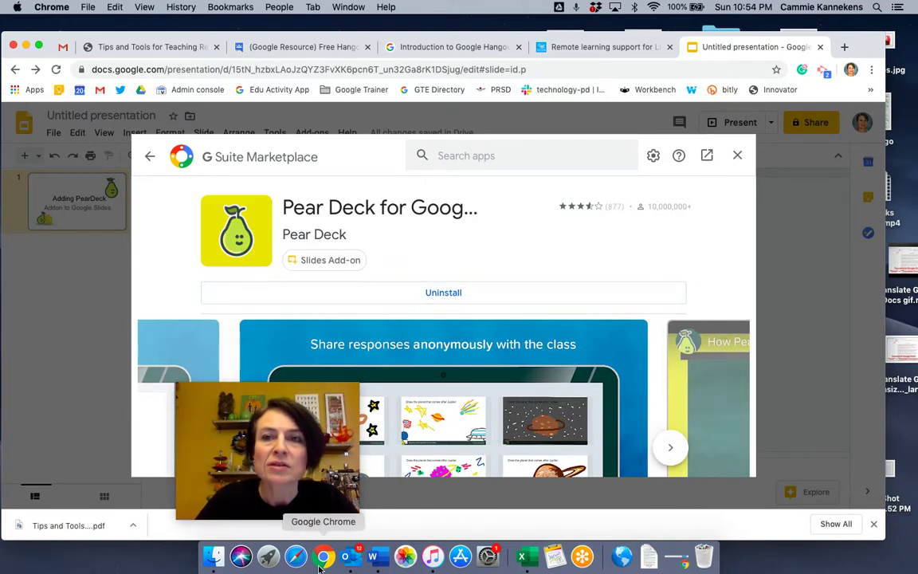
{"action": "left_click", "coordinate": [737, 156]}
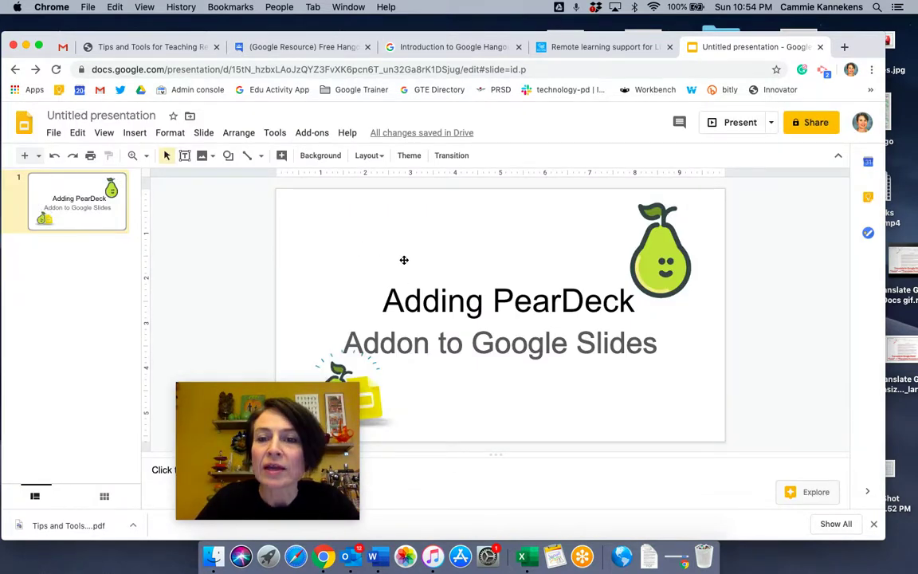
View the help information for the installed Pear Deck add-on and close it.
{"action": "left_click", "coordinate": [312, 134]}
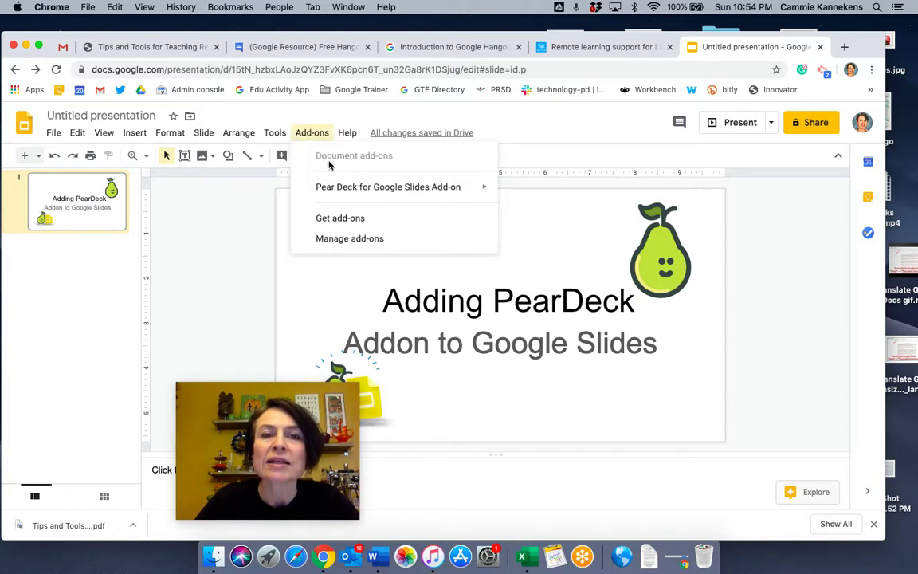
{"action": "mouse_move", "coordinate": [333, 189]}
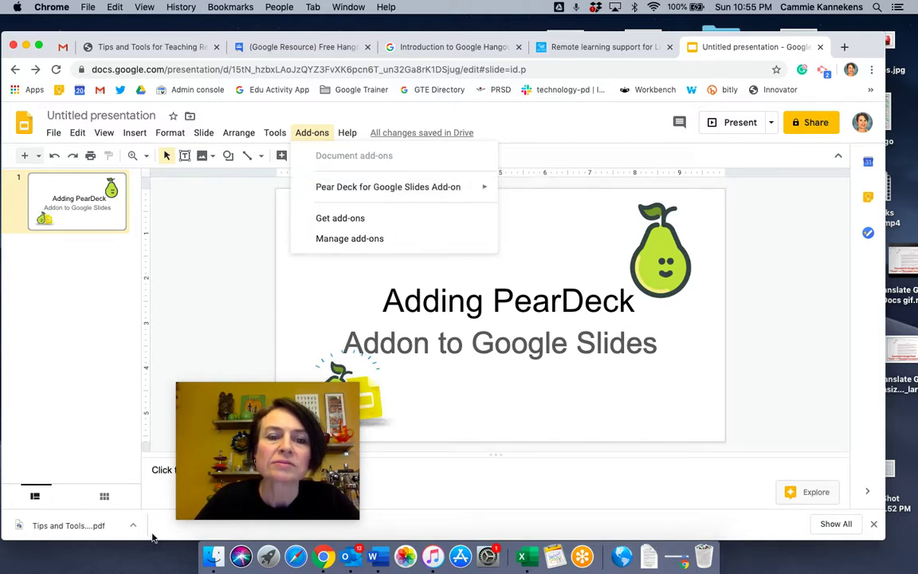
{"action": "mouse_move", "coordinate": [433, 185]}
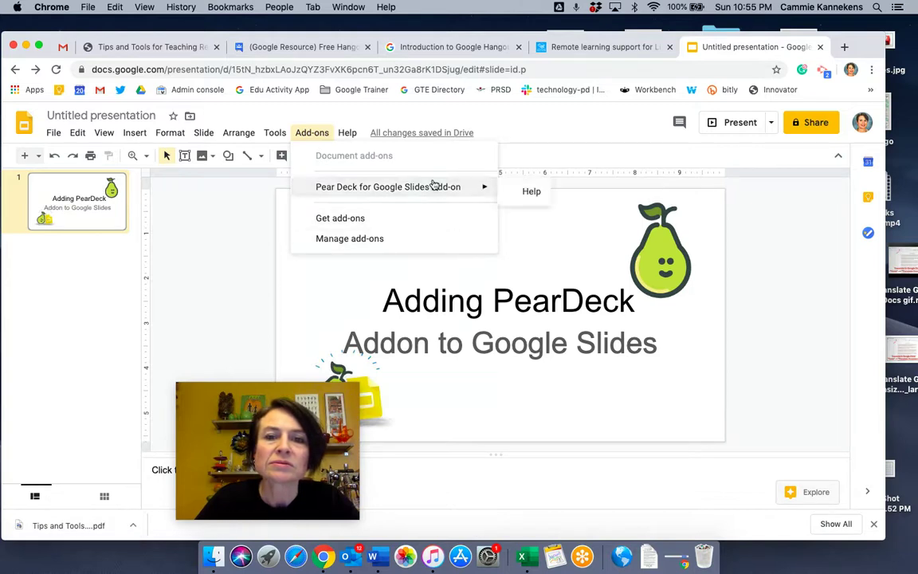
{"action": "left_click", "coordinate": [529, 193]}
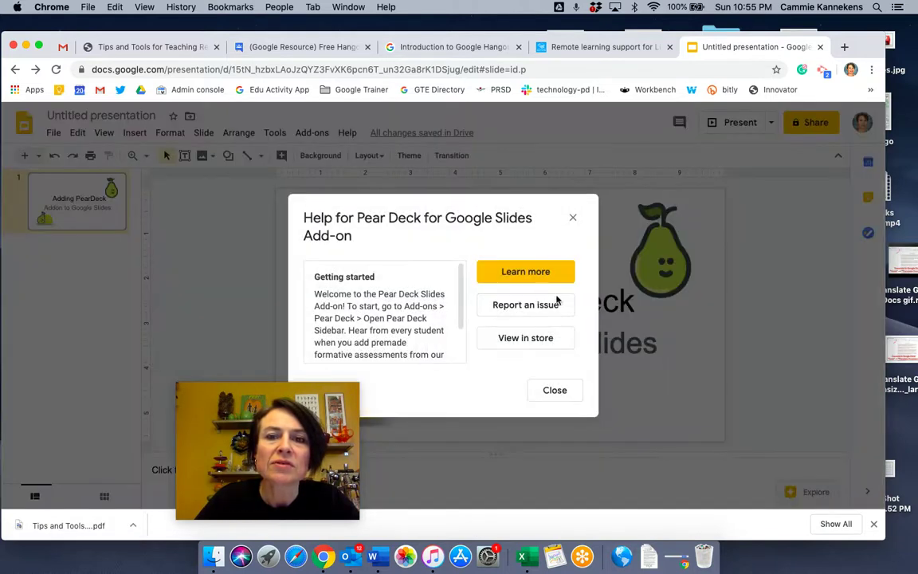
{"action": "left_click", "coordinate": [554, 390]}
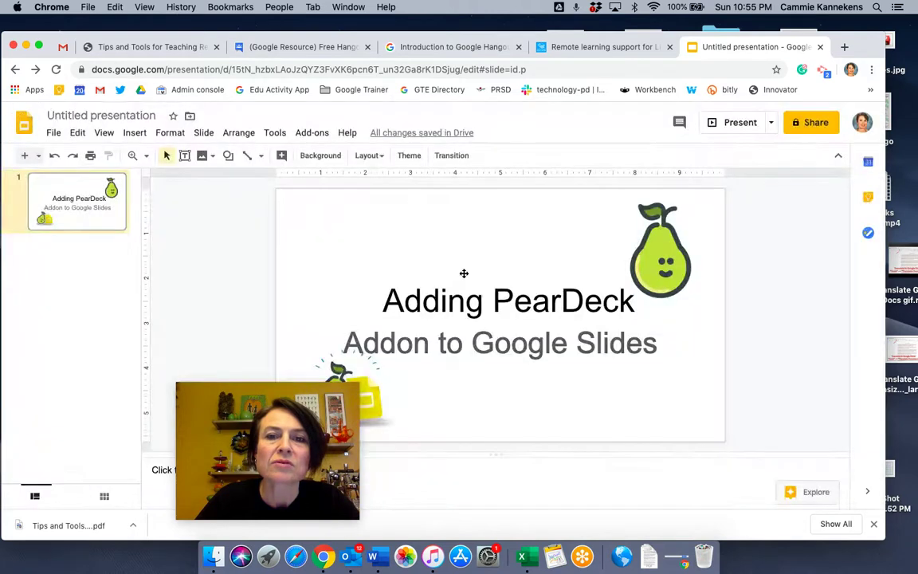
Switch to the Title Screens presentation, launch the Pear Deck add-on there and enlarge the browser window to full screen.
{"action": "left_click", "coordinate": [317, 132]}
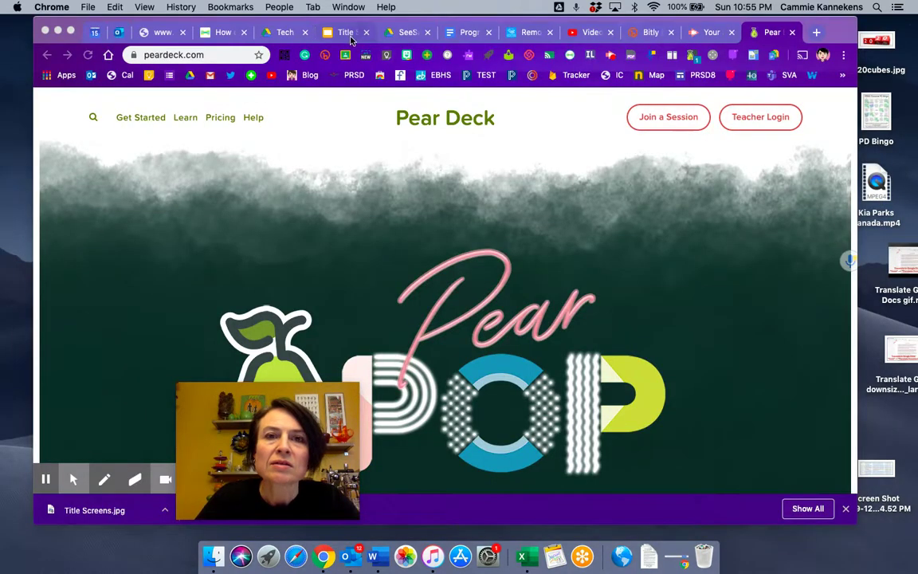
{"action": "left_click", "coordinate": [346, 32]}
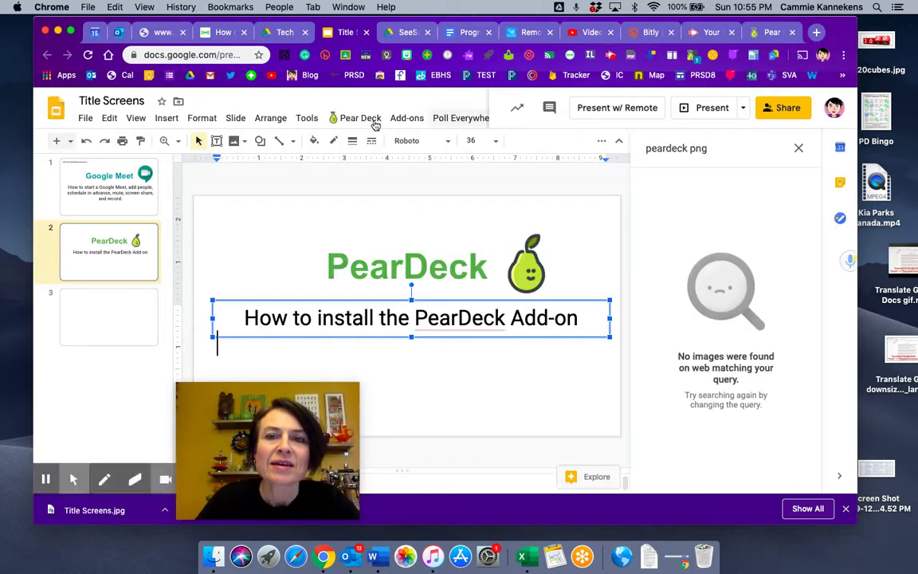
{"action": "left_click", "coordinate": [396, 118]}
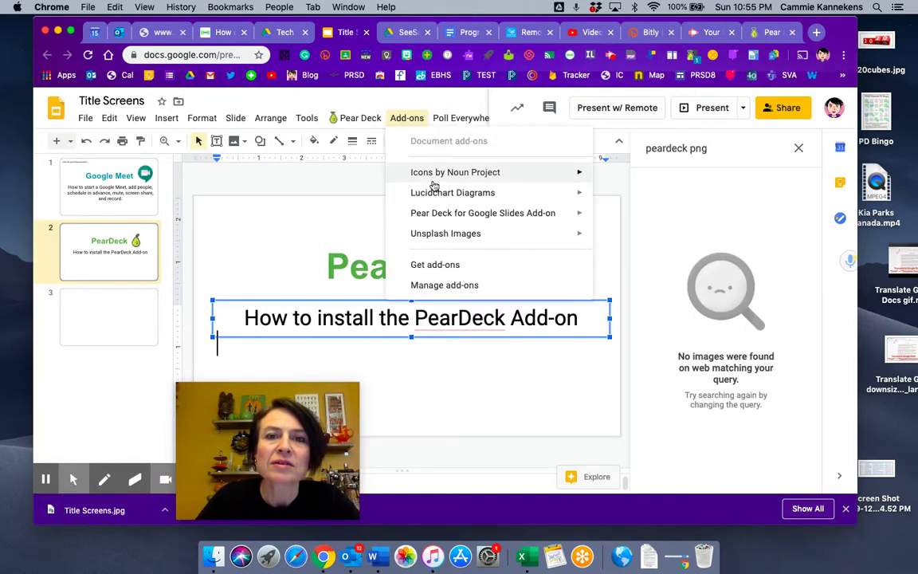
{"action": "mouse_move", "coordinate": [436, 220]}
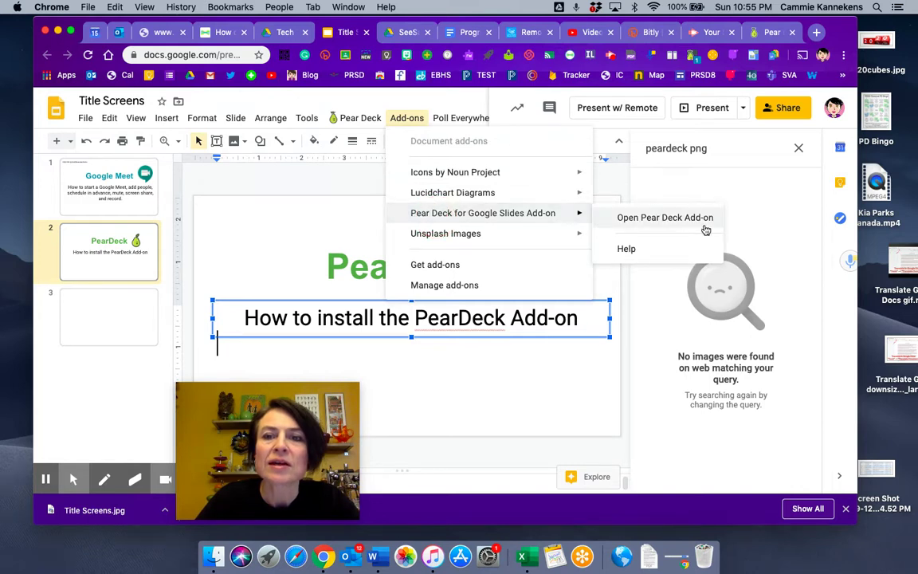
{"action": "left_click", "coordinate": [668, 218]}
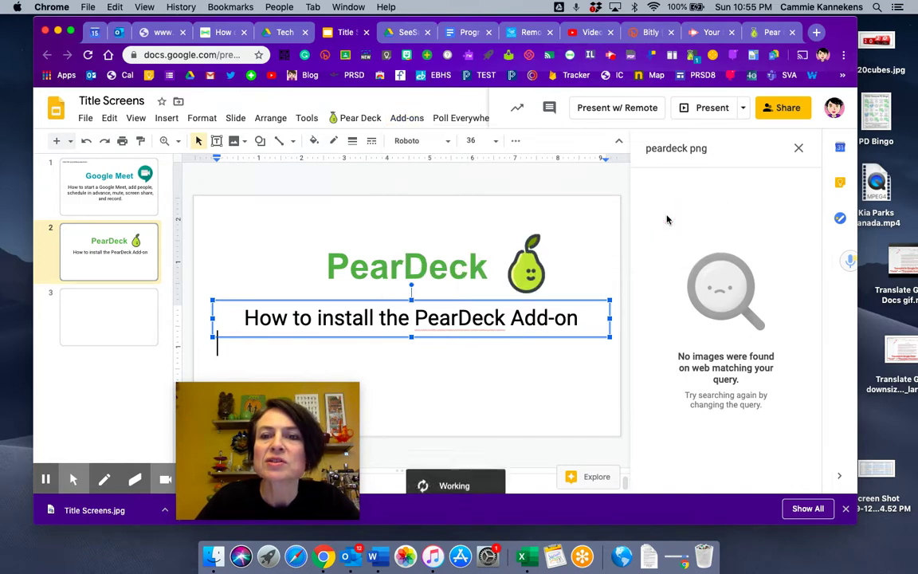
{"action": "left_click", "coordinate": [70, 32]}
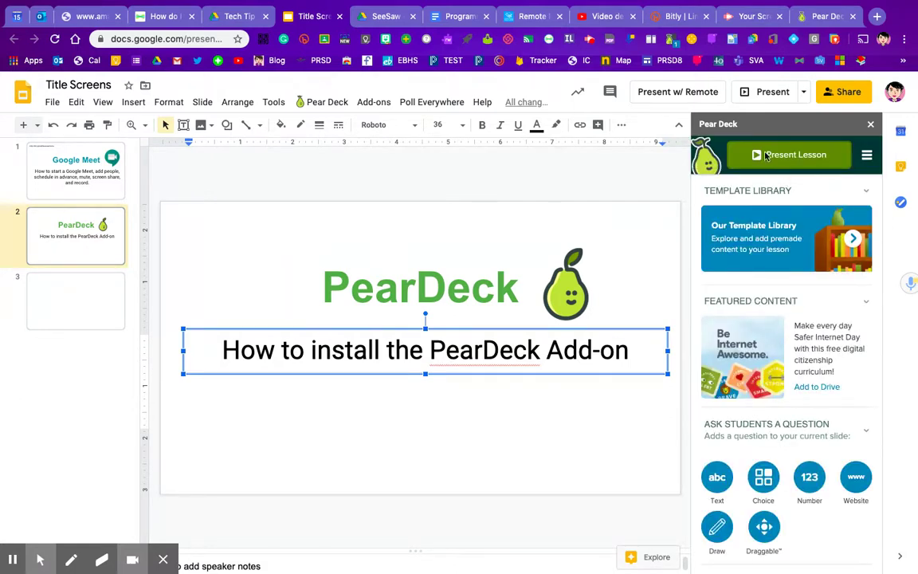
Add a Pear Deck text question for students to slide 2, the PearDeck title slide.
{"action": "scroll", "coordinate": [769, 201], "scroll_direction": "down", "scroll_amount": 3}
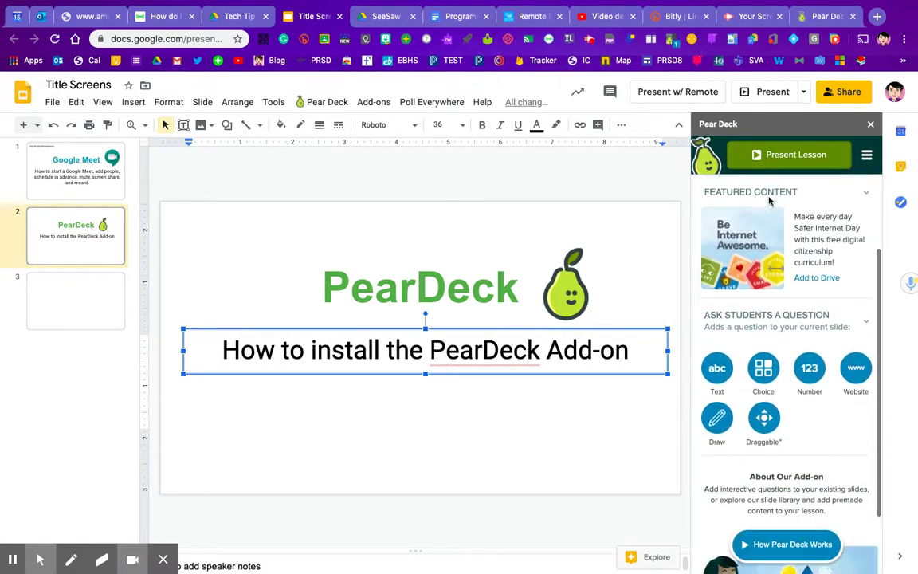
{"action": "left_click", "coordinate": [719, 373]}
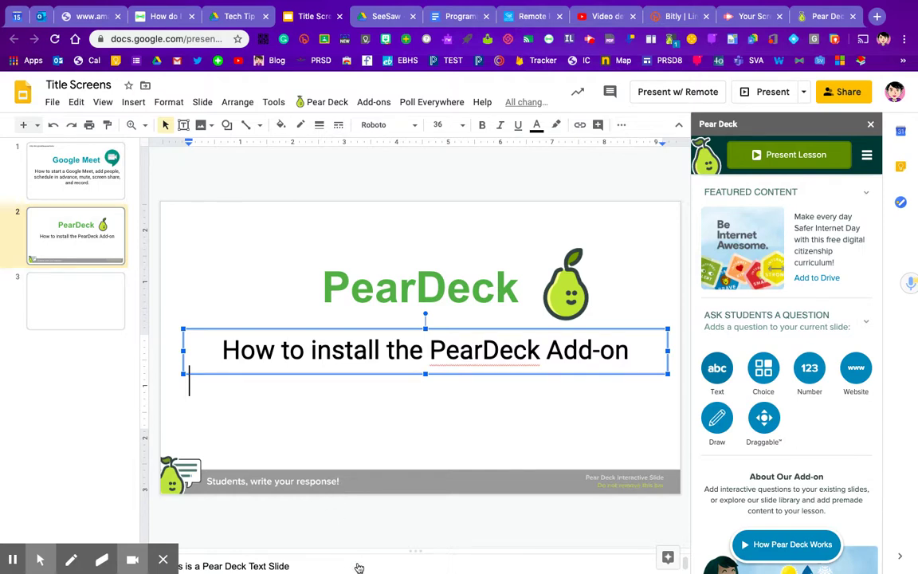
{"action": "key", "text": "Page_Down"}
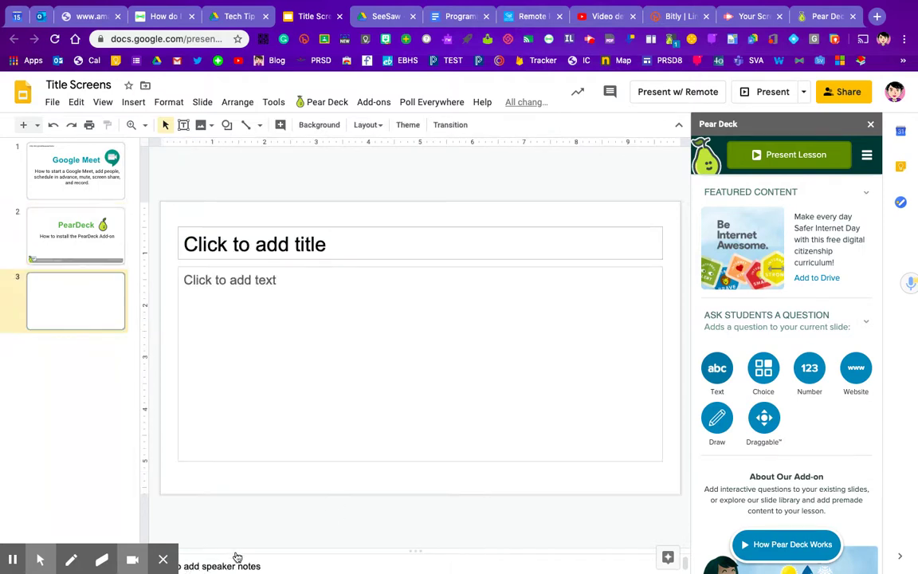
{"action": "left_click", "coordinate": [71, 255]}
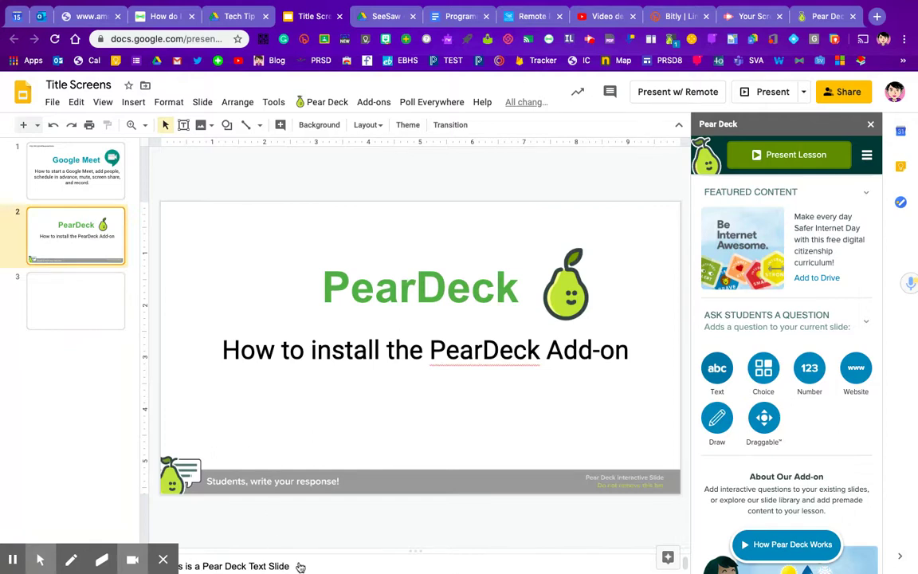
Add a Pear Deck Draggable question to slide 3 with red and orange Thumbs Up icons.
{"action": "left_click", "coordinate": [54, 314]}
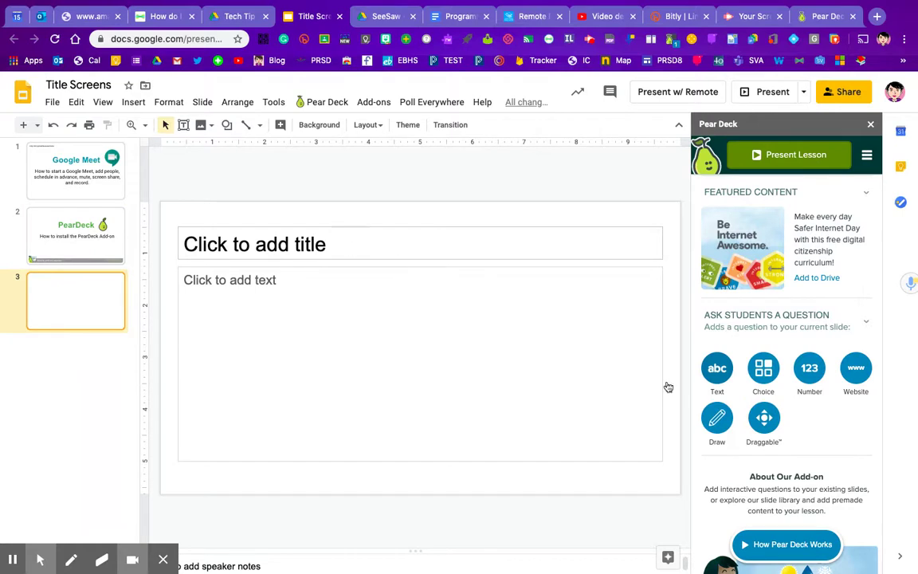
{"action": "left_click", "coordinate": [764, 426]}
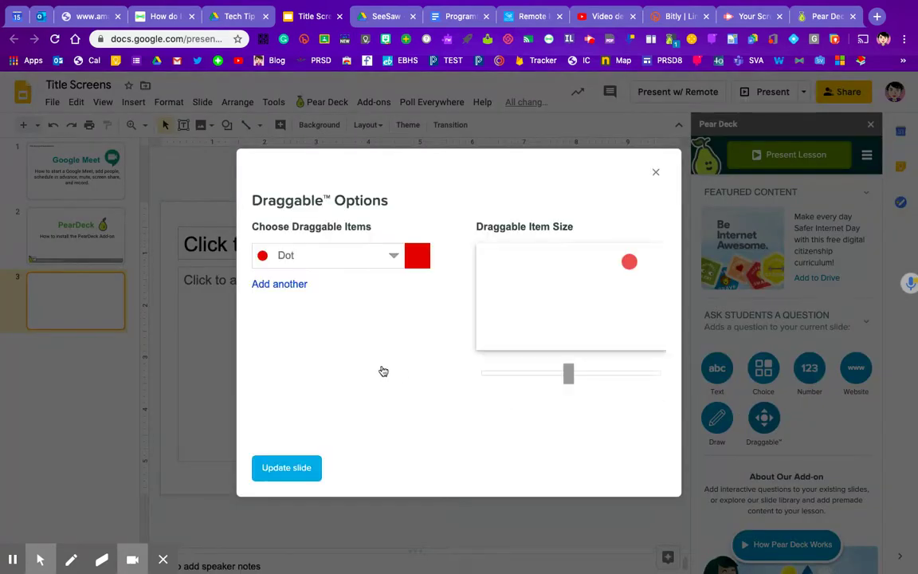
{"action": "left_click", "coordinate": [390, 256]}
{"action": "left_click", "coordinate": [321, 326]}
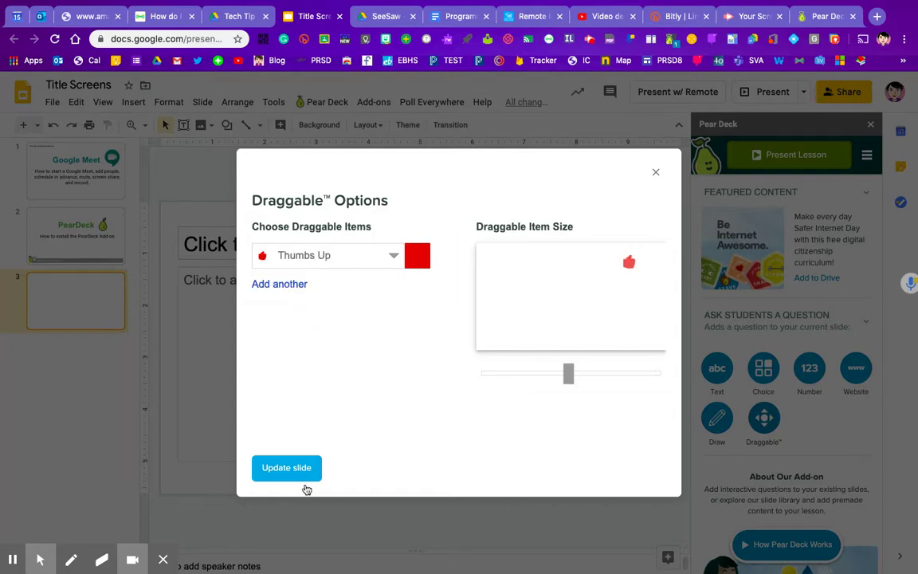
{"action": "left_click", "coordinate": [281, 285]}
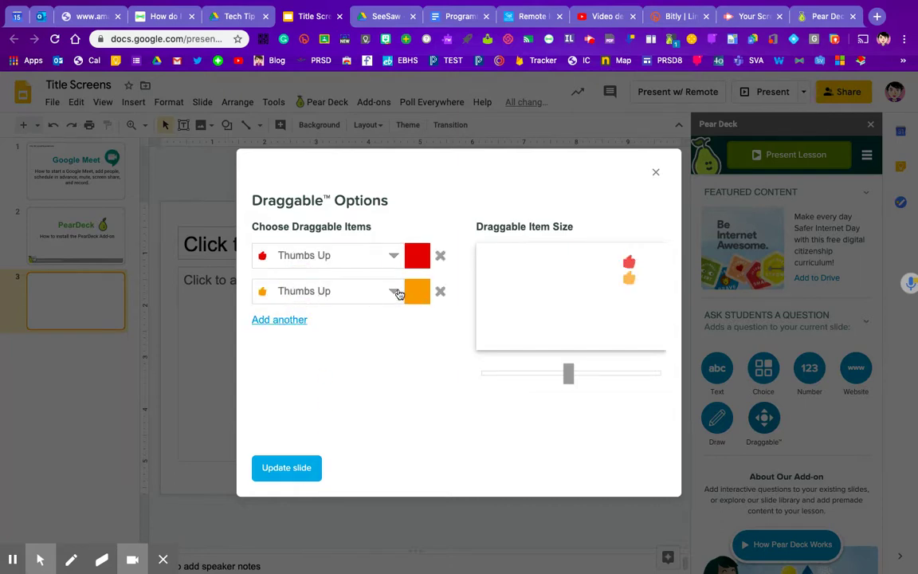
{"action": "left_click", "coordinate": [287, 468]}
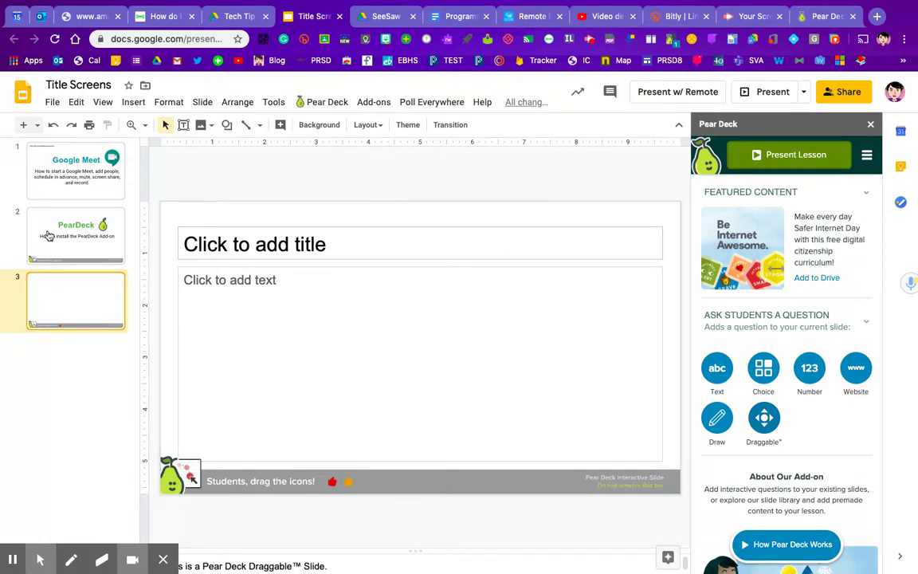
Add two new blank slides after slide 3.
{"action": "left_click", "coordinate": [34, 127]}
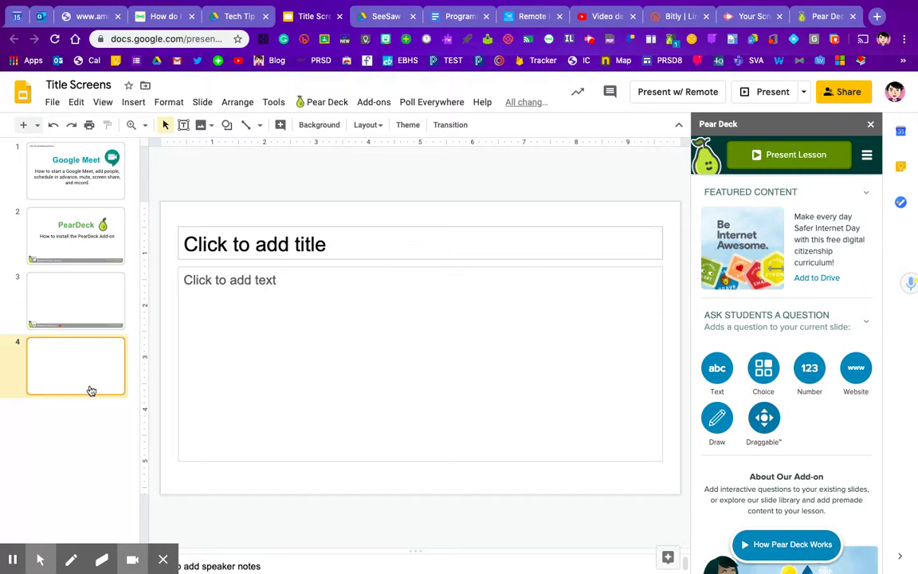
{"action": "left_click", "coordinate": [22, 126]}
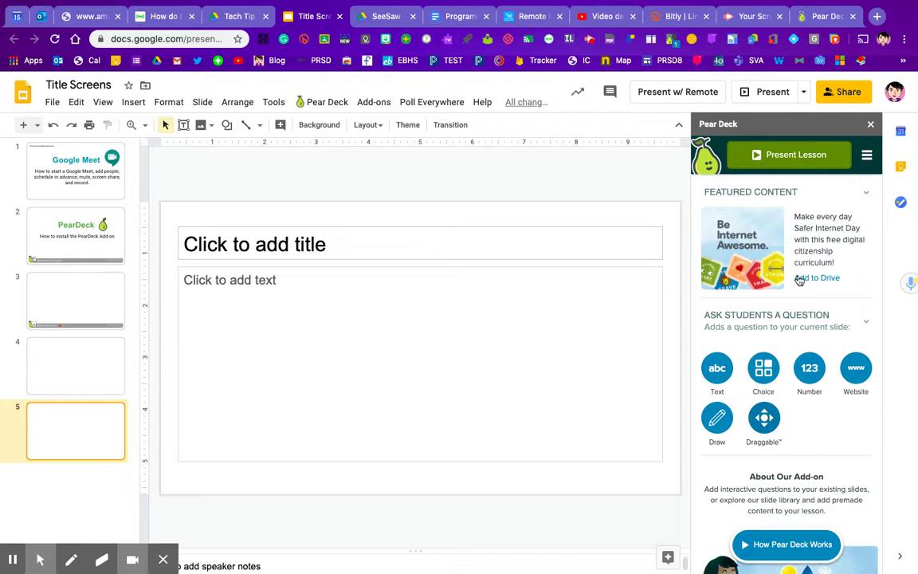
{"action": "left_click", "coordinate": [869, 193]}
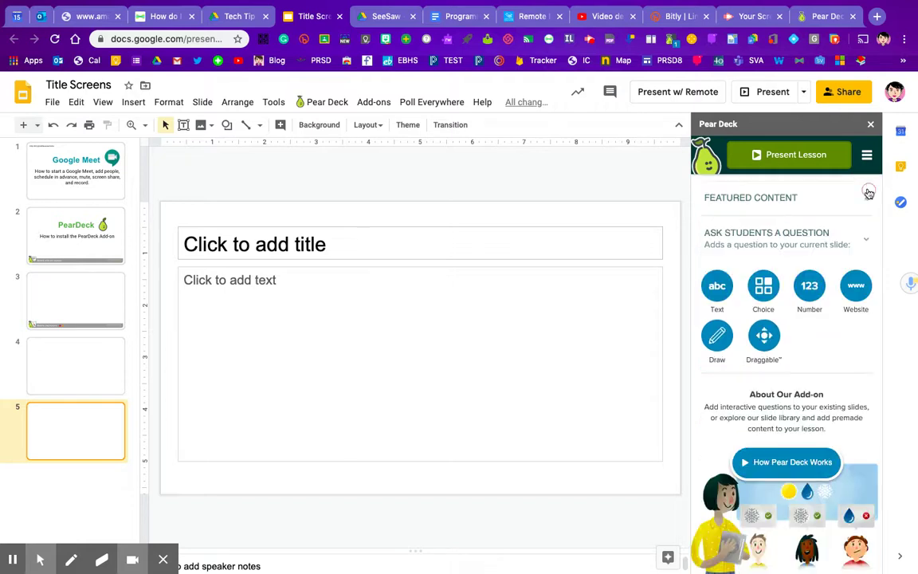
{"action": "left_click", "coordinate": [867, 199]}
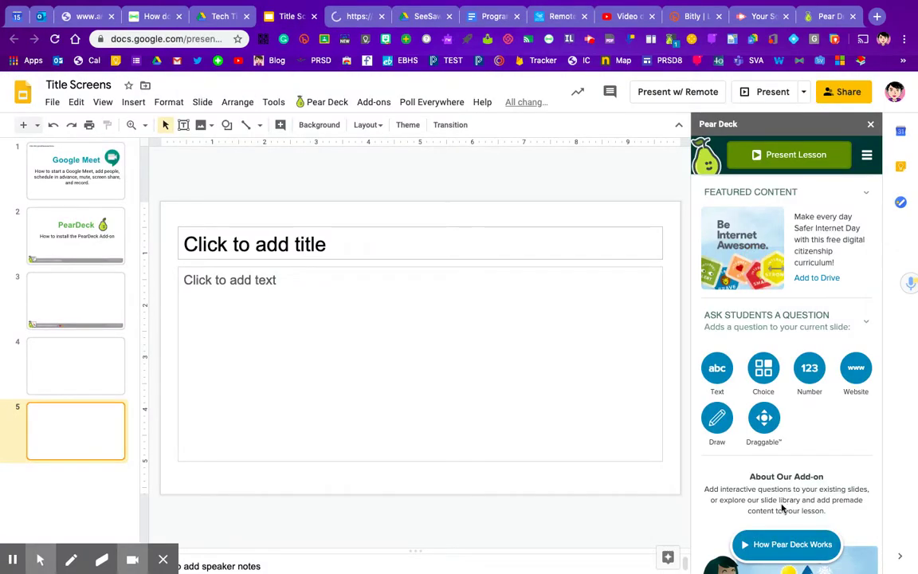
{"action": "scroll", "coordinate": [765, 449], "scroll_direction": "down", "scroll_amount": 2}
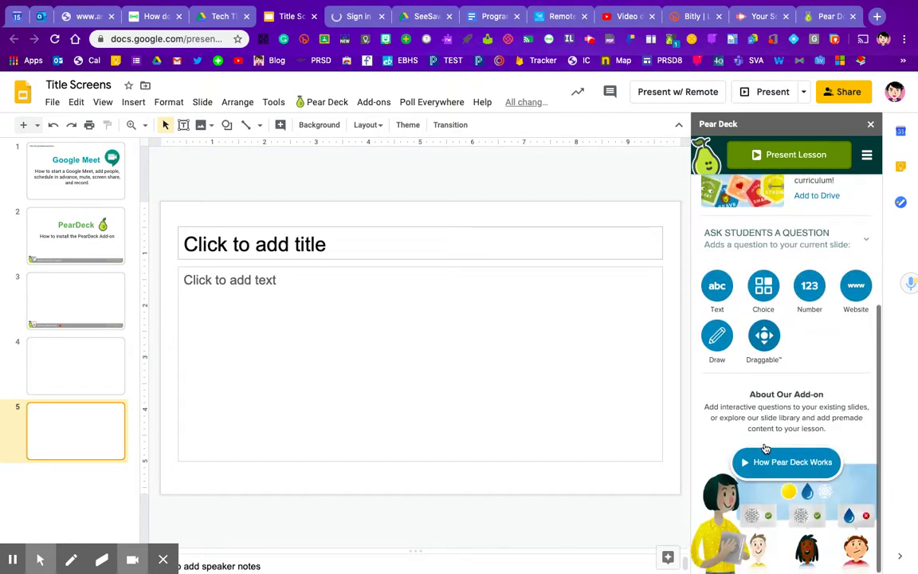
{"action": "scroll", "coordinate": [765, 449], "scroll_direction": "up", "scroll_amount": 5}
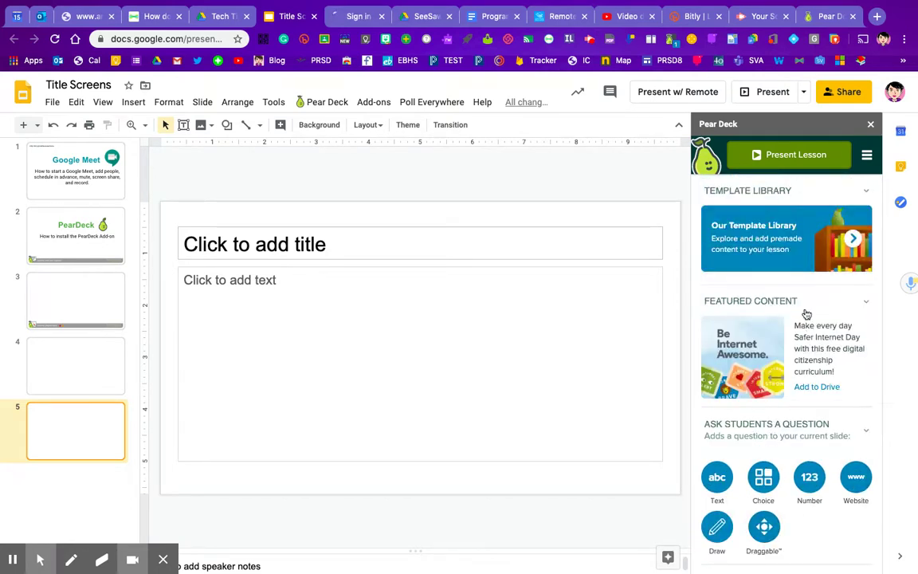
Open the Pear Deck Template Library, look through the Beginning of Lesson templates and return to the category list.
{"action": "left_click", "coordinate": [787, 233]}
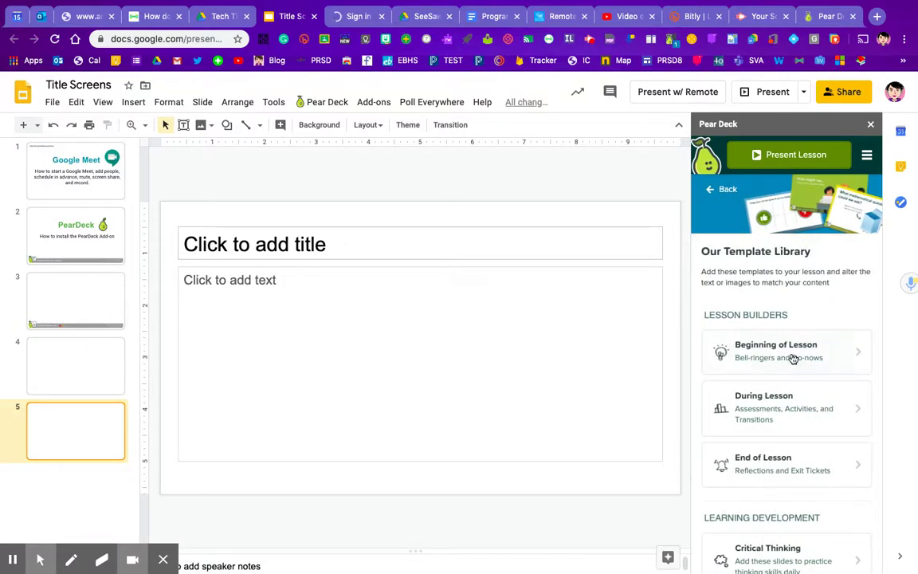
{"action": "left_click", "coordinate": [855, 358]}
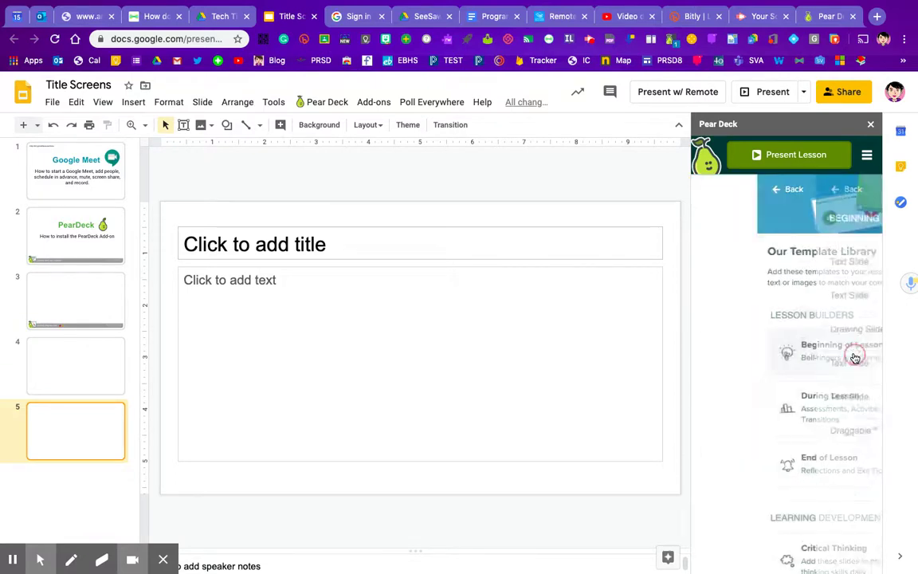
{"action": "scroll", "coordinate": [774, 384], "scroll_direction": "down", "scroll_amount": 1}
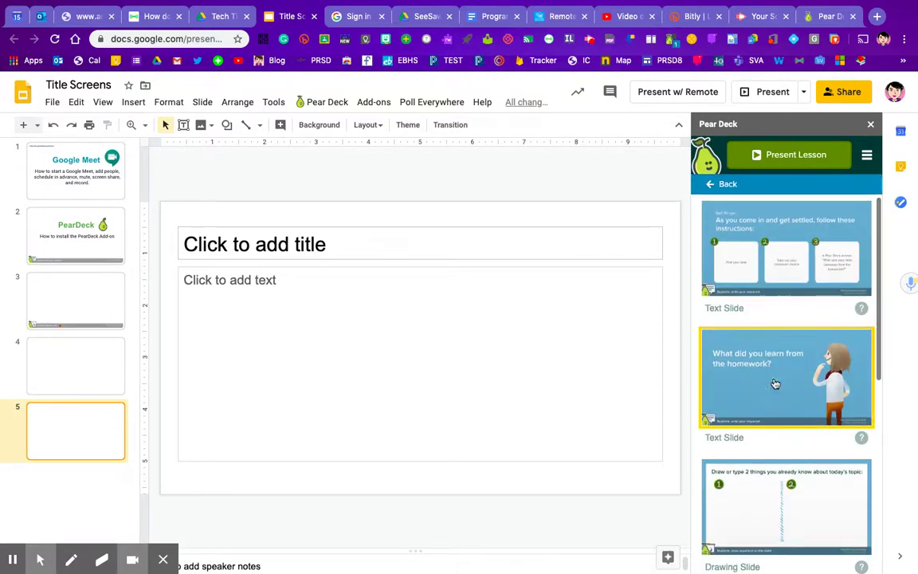
{"action": "scroll", "coordinate": [775, 384], "scroll_direction": "down", "scroll_amount": 5}
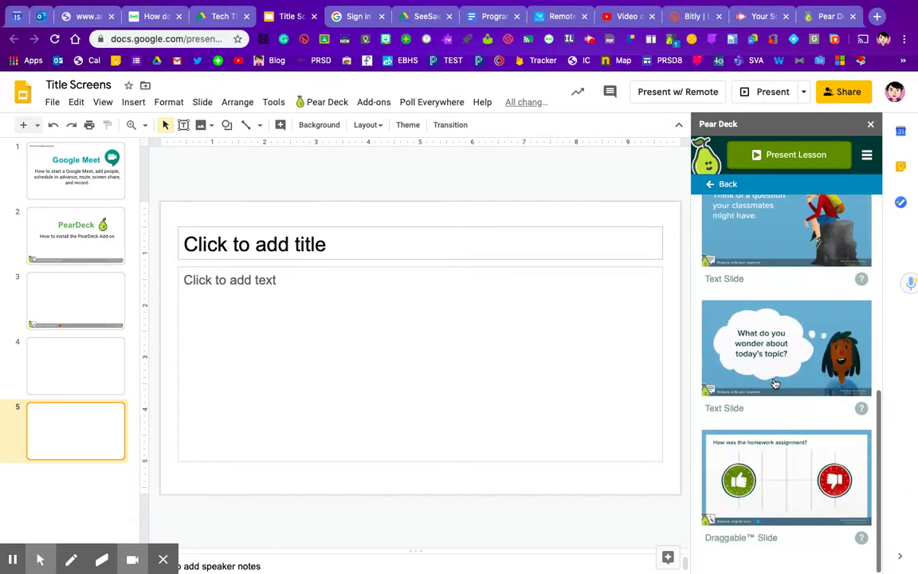
{"action": "scroll", "coordinate": [774, 383], "scroll_direction": "up", "scroll_amount": 5}
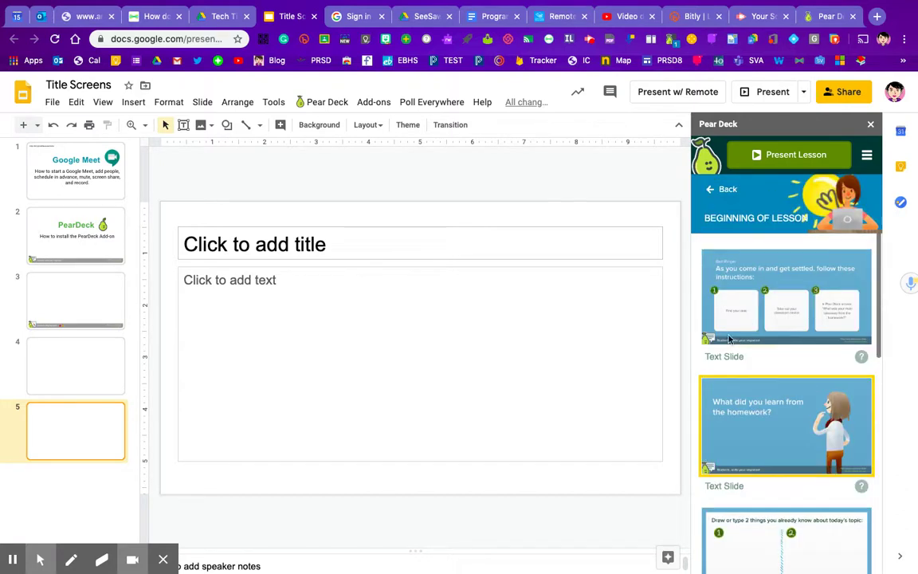
{"action": "left_click", "coordinate": [710, 192]}
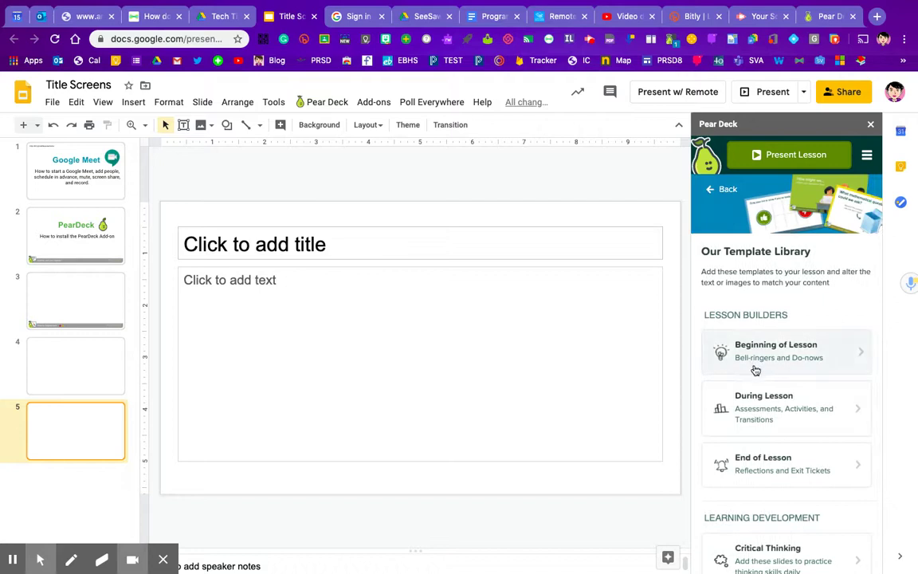
Look over the library's other template categories, examine the Math slide templates under Subject Areas and return to the category list.
{"action": "scroll", "coordinate": [756, 375], "scroll_direction": "down", "scroll_amount": 3}
{"action": "scroll", "coordinate": [757, 401], "scroll_direction": "down", "scroll_amount": 1}
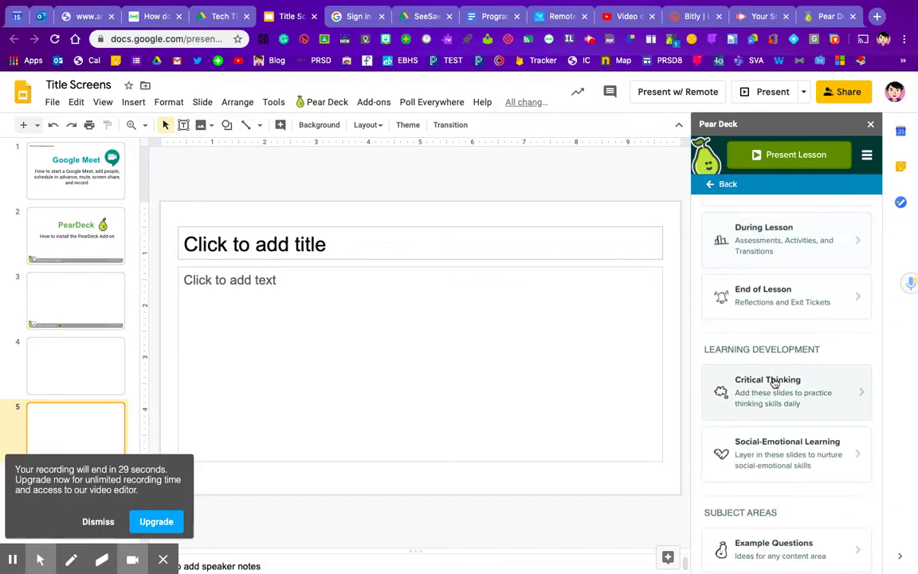
{"action": "scroll", "coordinate": [781, 487], "scroll_direction": "down", "scroll_amount": 5}
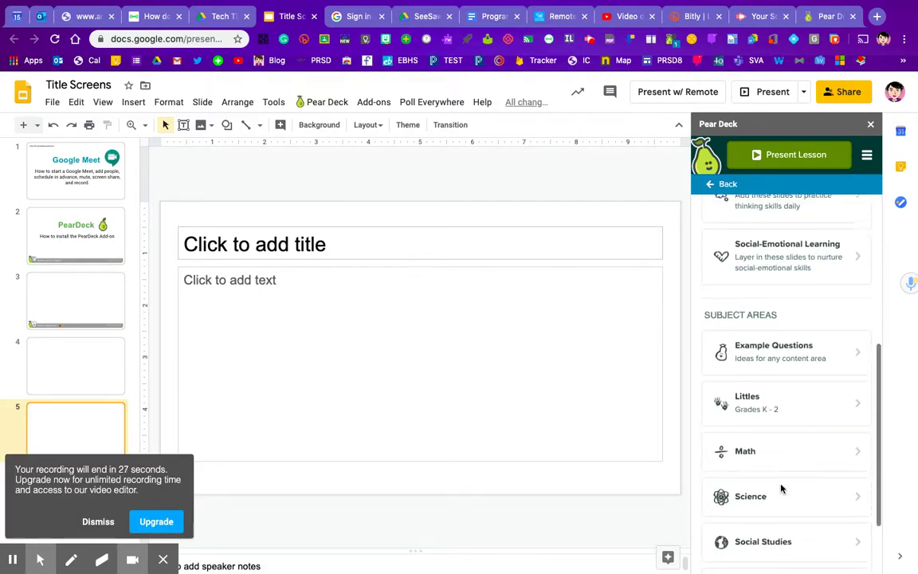
{"action": "scroll", "coordinate": [781, 488], "scroll_direction": "down", "scroll_amount": 2}
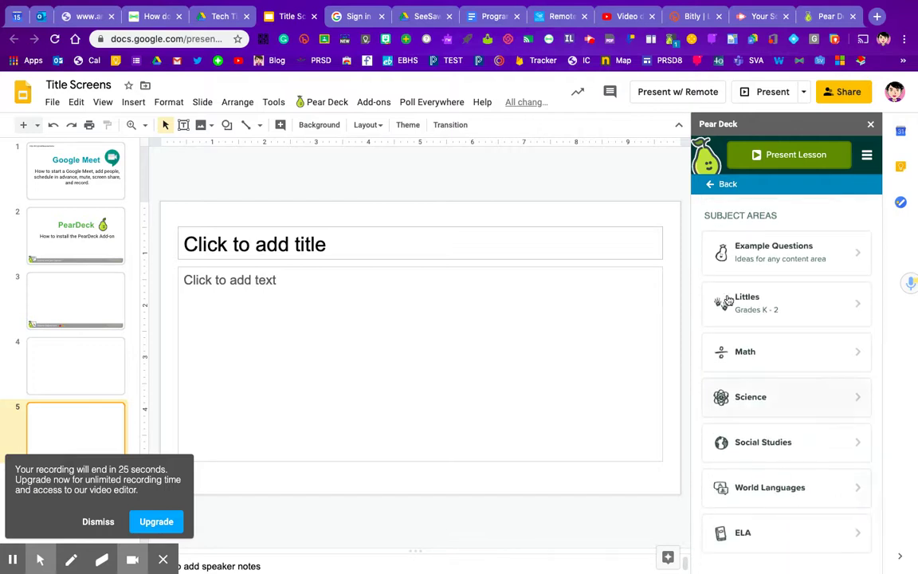
{"action": "left_click", "coordinate": [780, 358]}
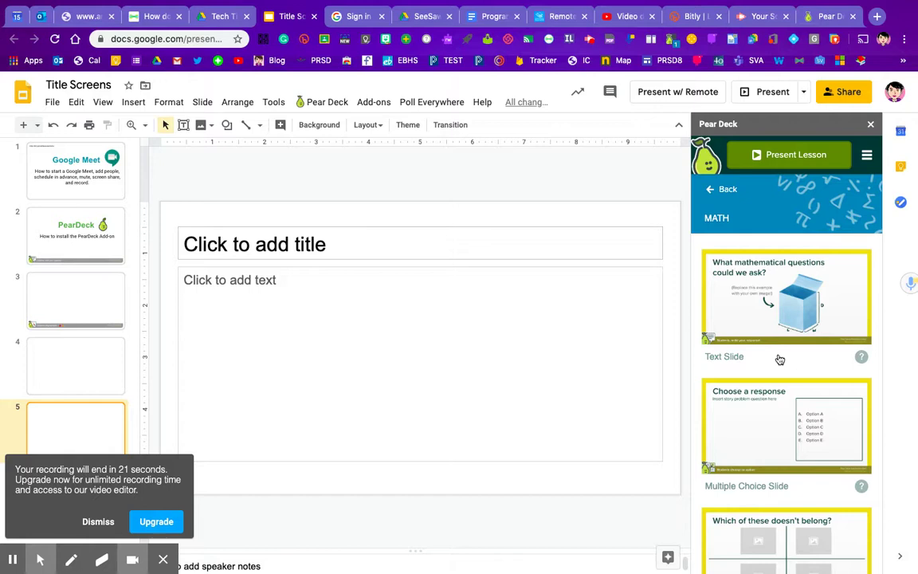
{"action": "scroll", "coordinate": [780, 359], "scroll_direction": "down", "scroll_amount": 5}
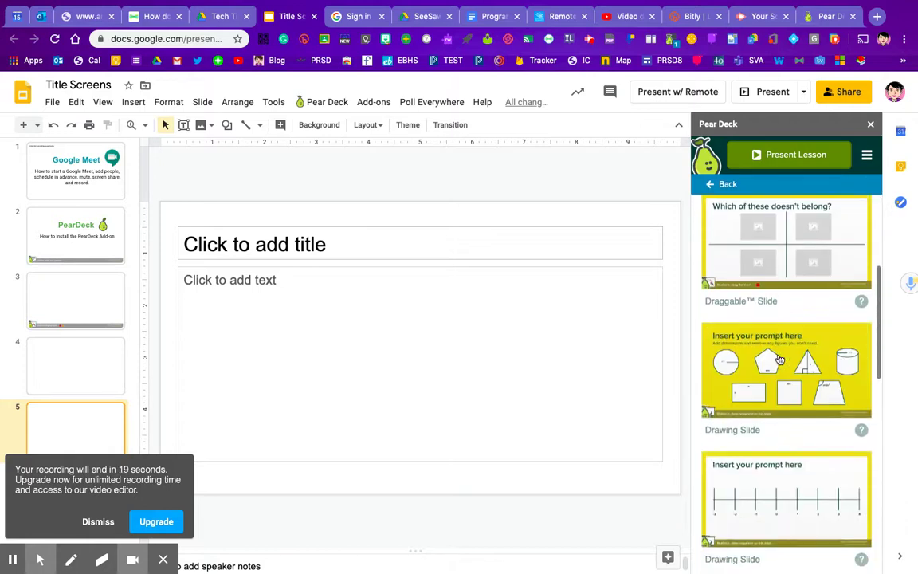
{"action": "scroll", "coordinate": [780, 358], "scroll_direction": "down", "scroll_amount": 7}
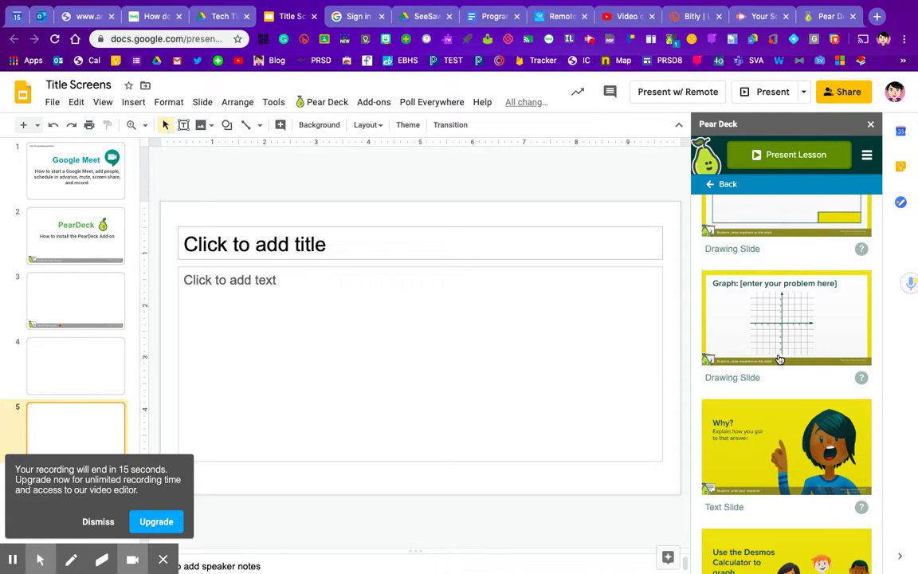
{"action": "scroll", "coordinate": [780, 359], "scroll_direction": "up", "scroll_amount": 1}
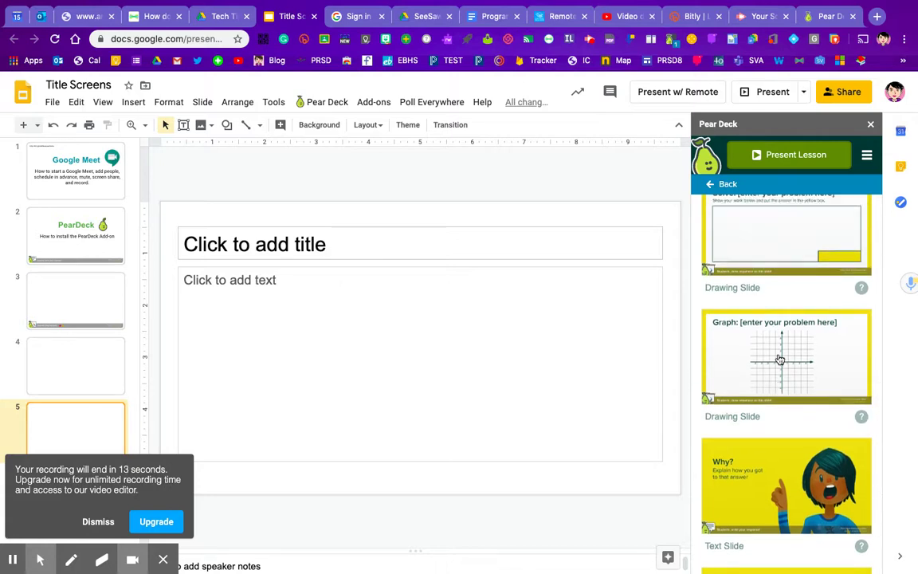
{"action": "scroll", "coordinate": [780, 358], "scroll_direction": "up", "scroll_amount": 6}
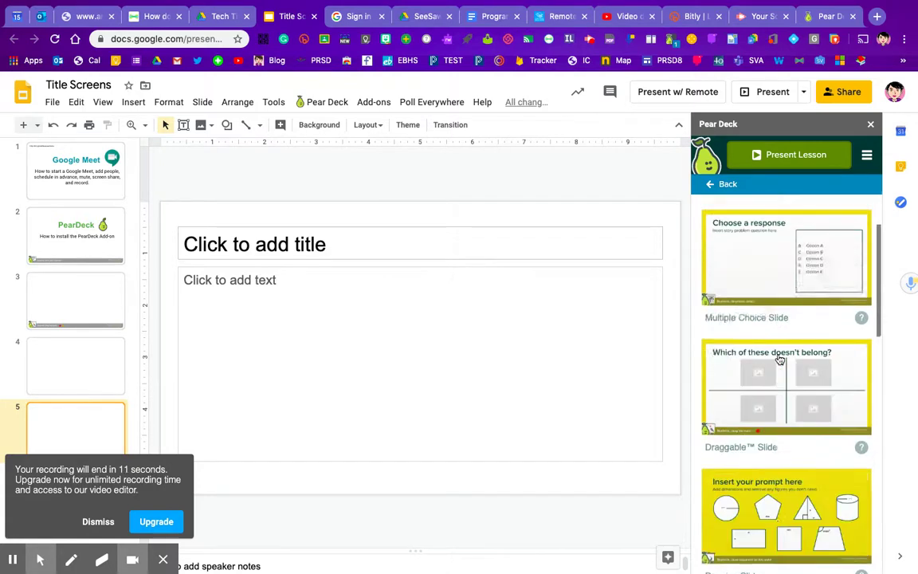
{"action": "left_click", "coordinate": [706, 191]}
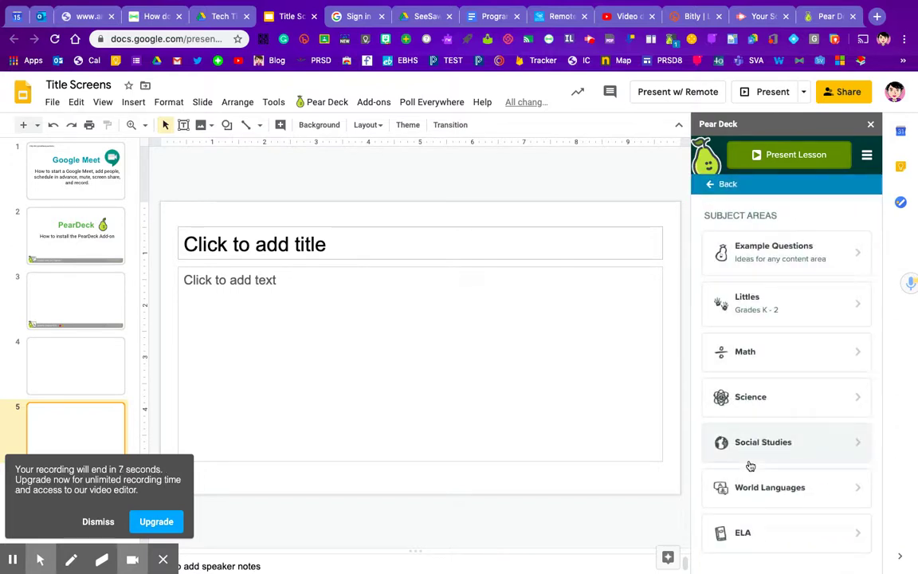